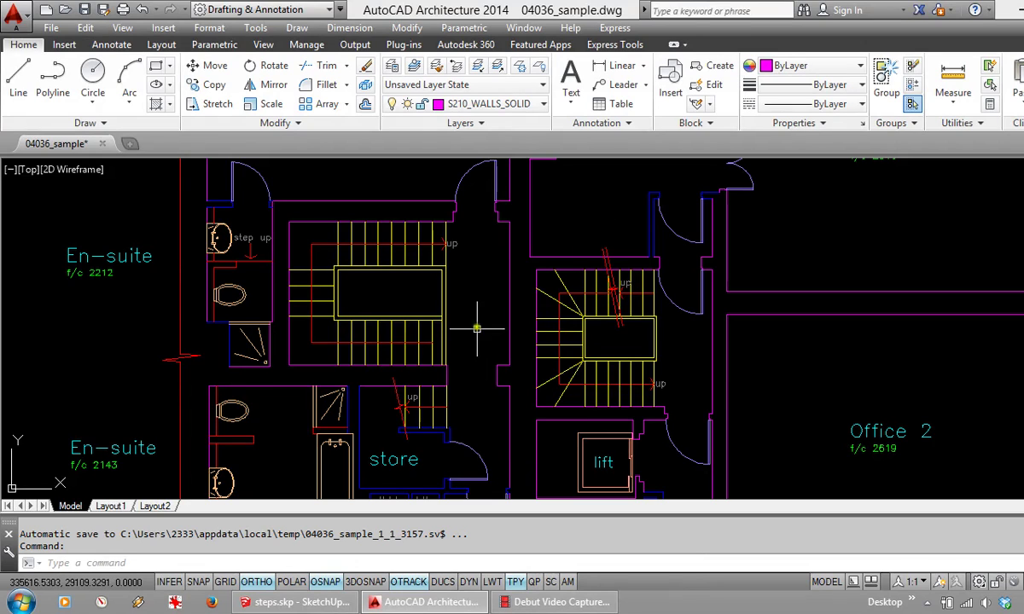
Step: Examine the staircases on the floor plan: the short flight by the store, the main stair and the winder stair with its break lines
{"action": "scroll", "coordinate": [555, 283], "scroll_direction": "up", "scroll_amount": 2}
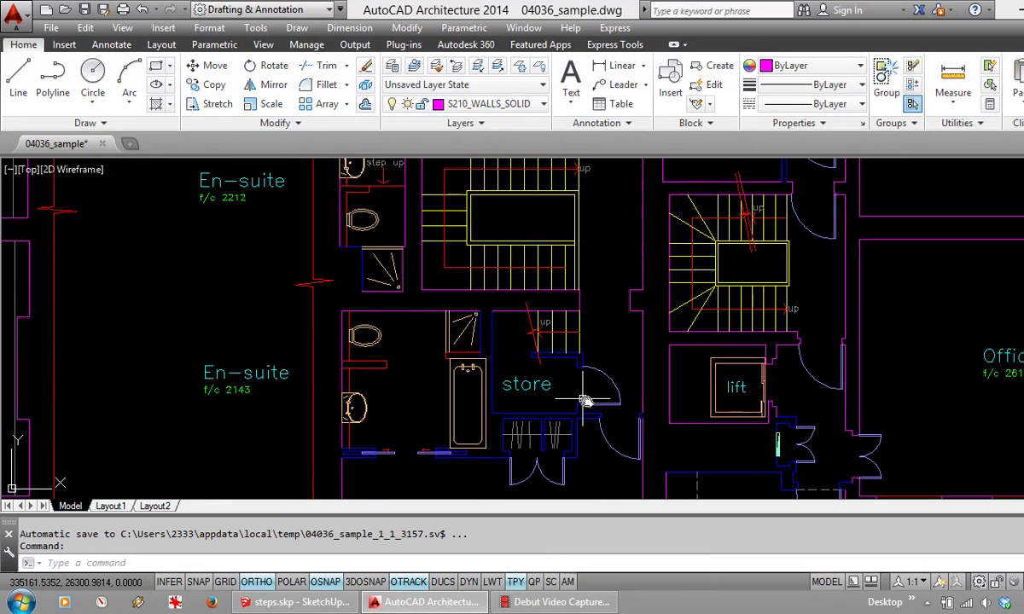
{"action": "scroll", "coordinate": [581, 398], "scroll_direction": "up", "scroll_amount": 1}
{"action": "scroll", "coordinate": [580, 399], "scroll_direction": "up", "scroll_amount": 1}
{"action": "mouse_move", "coordinate": [597, 290]}
{"action": "middle_mouse_down"}
{"action": "mouse_move", "coordinate": [622, 306]}
{"action": "mouse_move", "coordinate": [612, 326]}
{"action": "middle_mouse_up"}
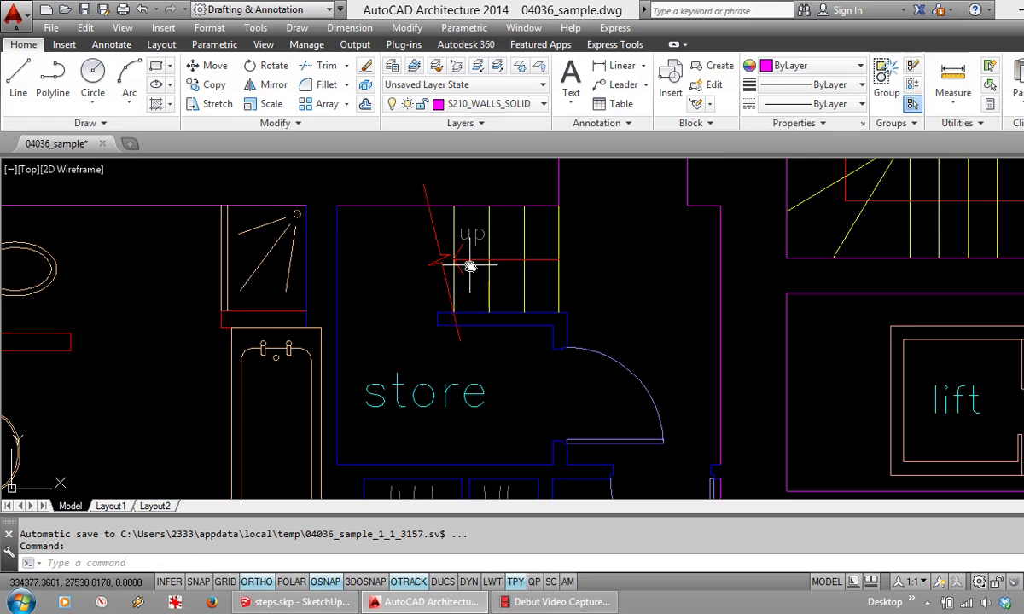
{"action": "middle_click_drag", "start_coordinate": [469, 265], "coordinate": [475, 448]}
{"action": "scroll", "coordinate": [475, 447], "scroll_direction": "down", "scroll_amount": 3}
{"action": "scroll", "coordinate": [564, 327], "scroll_direction": "up", "scroll_amount": 1}
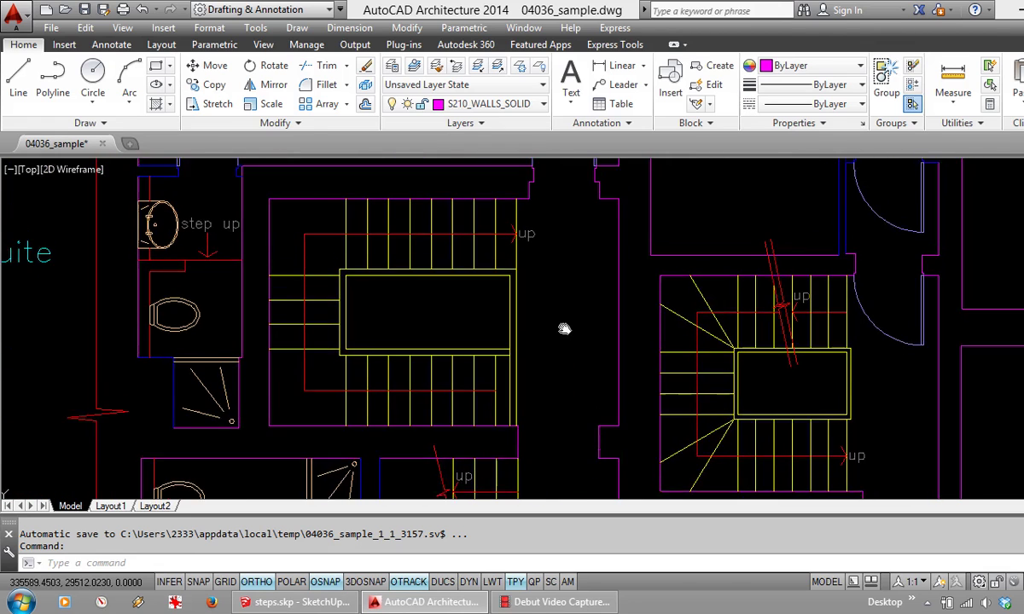
{"action": "mouse_move", "coordinate": [564, 327]}
{"action": "middle_mouse_down"}
{"action": "mouse_move", "coordinate": [564, 350]}
{"action": "mouse_move", "coordinate": [570, 342]}
{"action": "middle_mouse_up"}
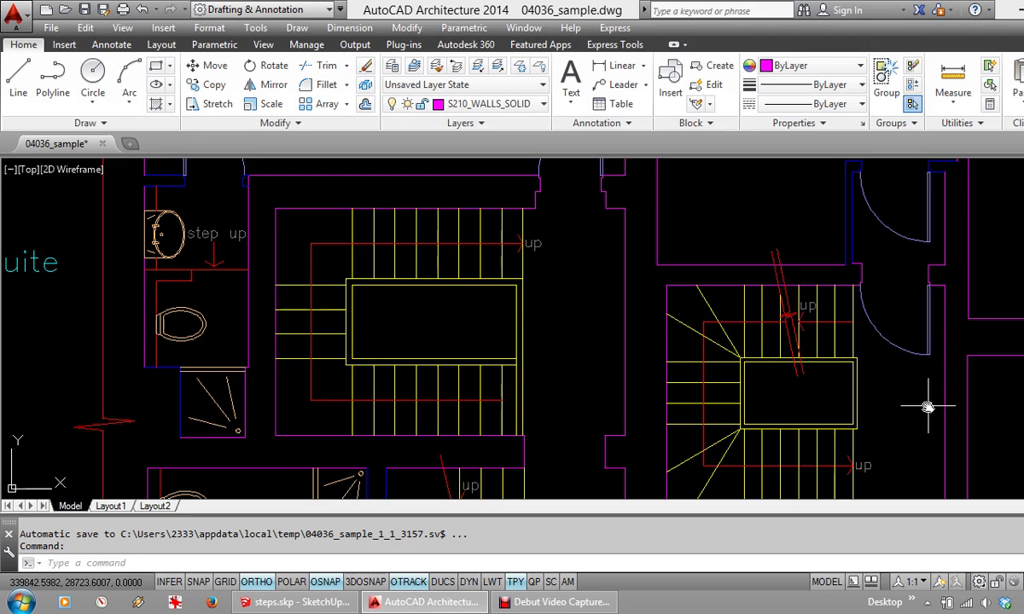
{"action": "middle_click_drag", "start_coordinate": [903, 395], "coordinate": [555, 319]}
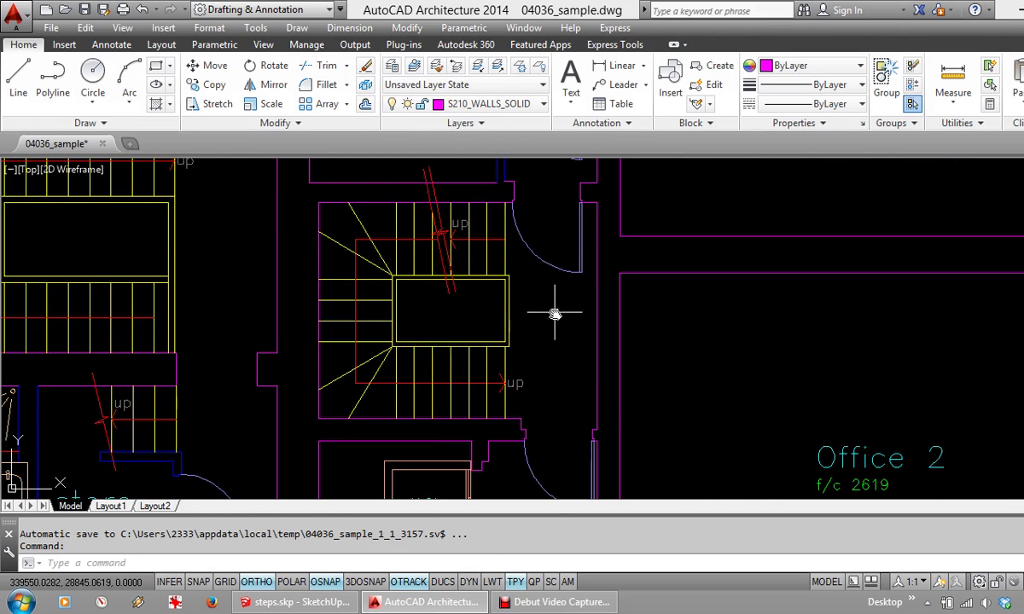
{"action": "middle_click_drag", "start_coordinate": [302, 282], "coordinate": [355, 292]}
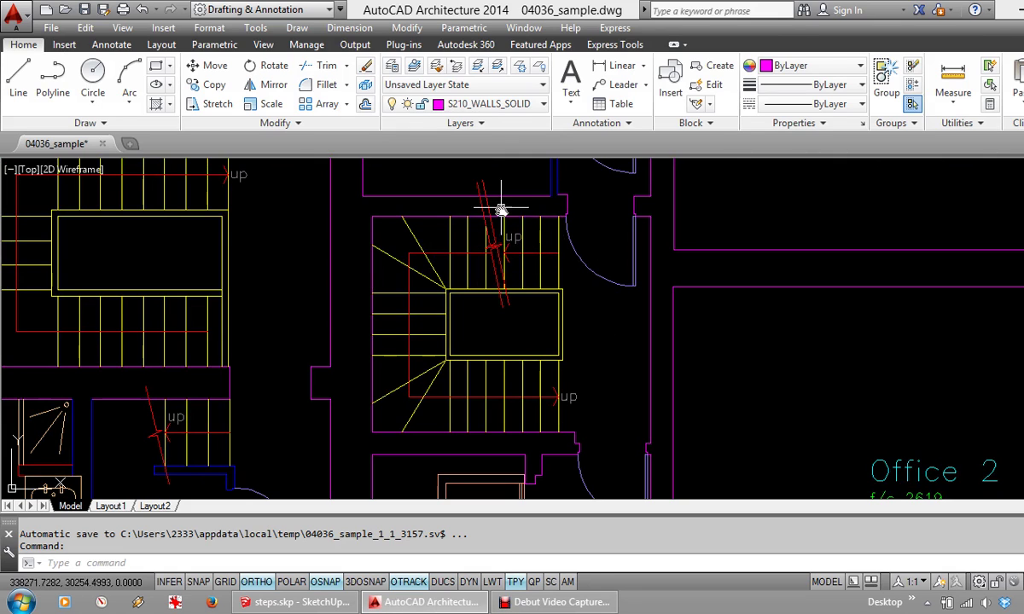
{"action": "scroll", "coordinate": [501, 186], "scroll_direction": "up", "scroll_amount": 4}
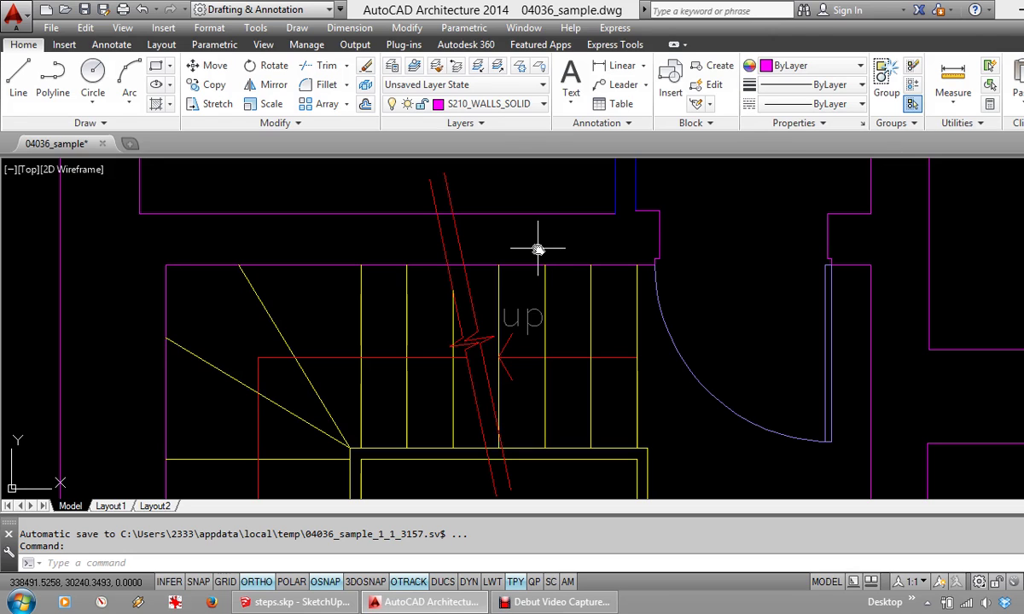
{"action": "scroll", "coordinate": [535, 265], "scroll_direction": "down", "scroll_amount": 5}
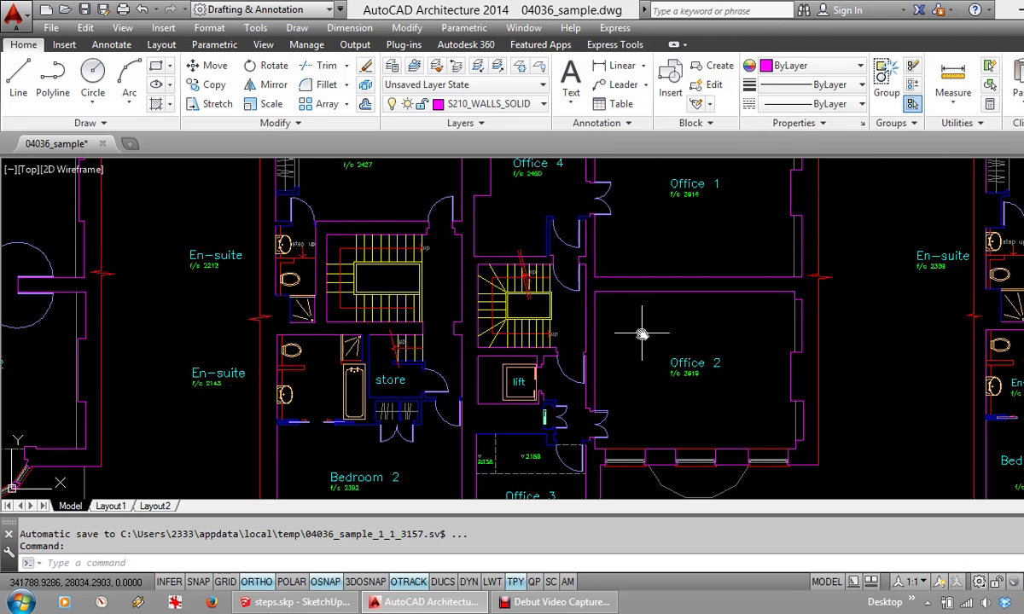
Step: Switch to the steps.skp model in SketchUp, display its section planes and inspect the stair flights from several angles
{"action": "left_click", "coordinate": [313, 603]}
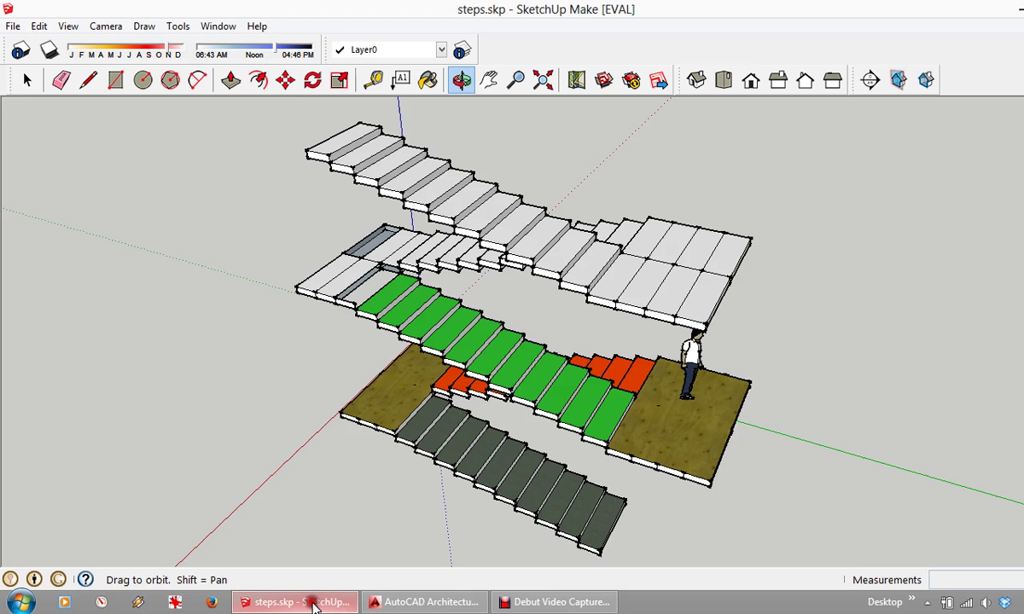
{"action": "left_click_drag", "start_coordinate": [577, 318], "coordinate": [570, 268]}
{"action": "left_click_drag", "start_coordinate": [490, 325], "coordinate": [405, 285]}
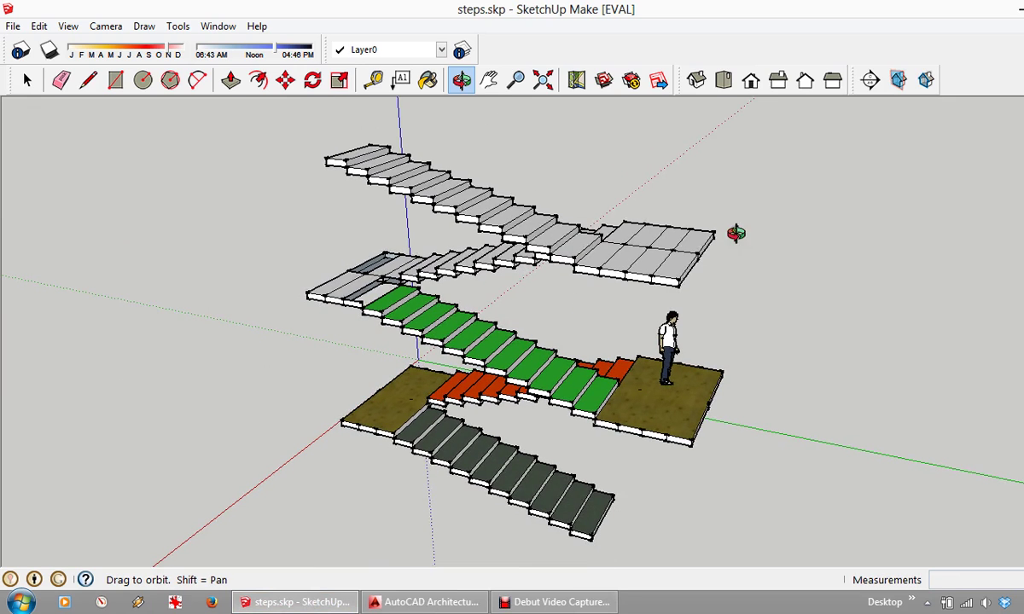
{"action": "left_click", "coordinate": [898, 80]}
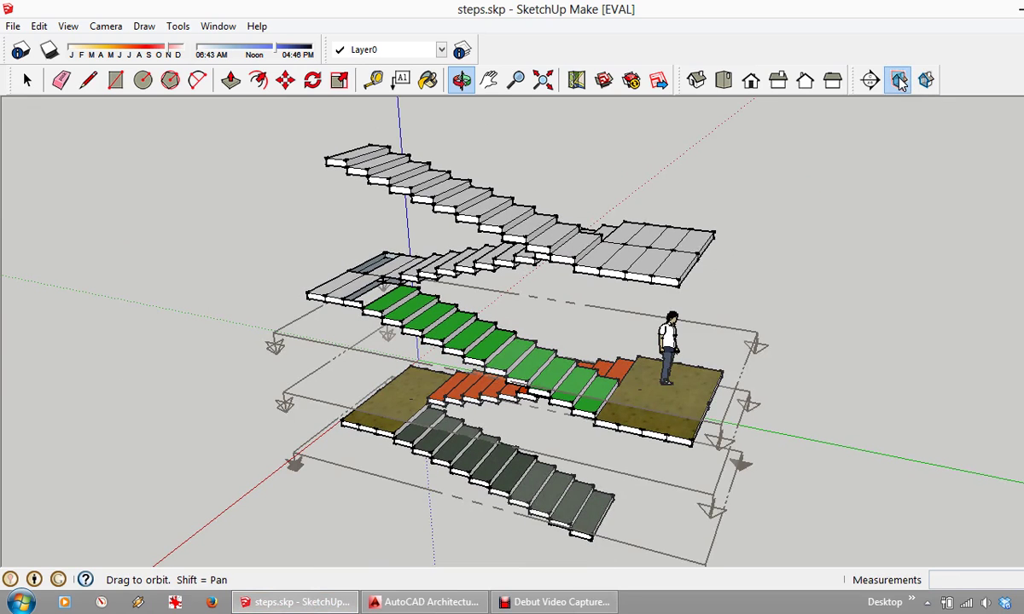
{"action": "left_click_drag", "start_coordinate": [809, 372], "coordinate": [765, 347]}
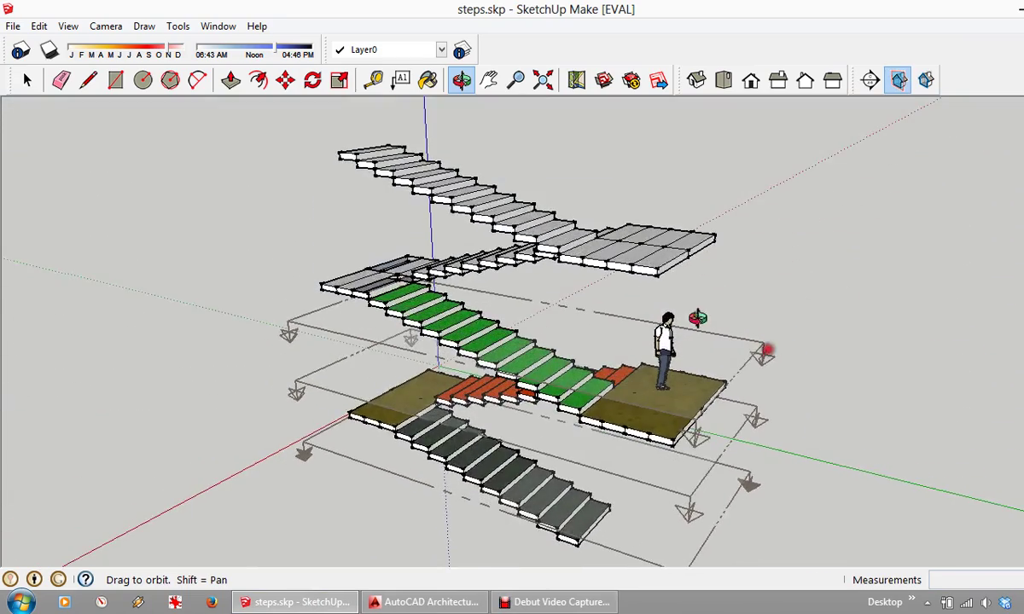
{"action": "left_click_drag", "start_coordinate": [701, 290], "coordinate": [619, 340]}
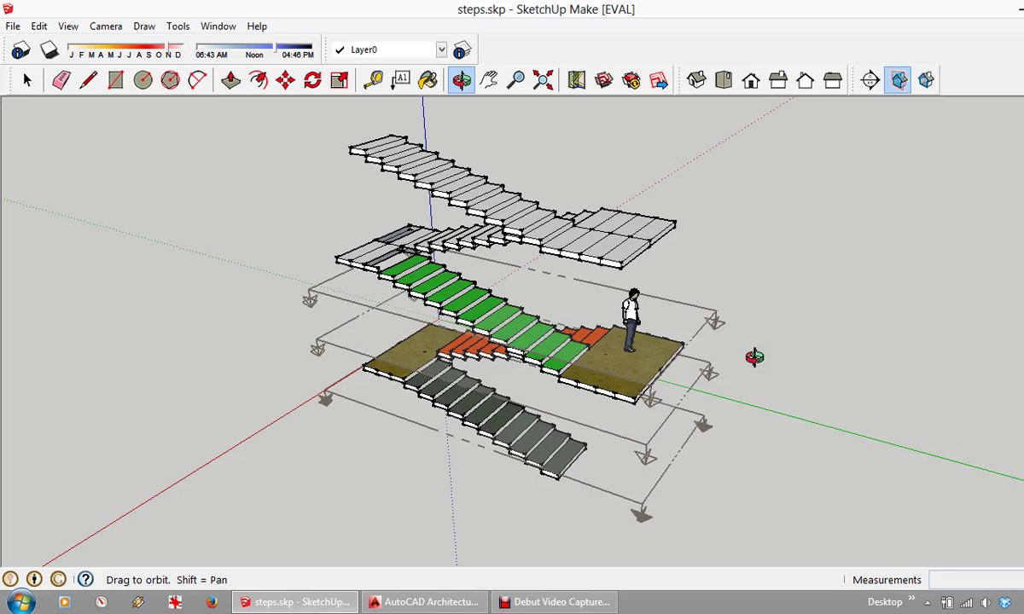
{"action": "scroll", "coordinate": [470, 369], "scroll_direction": "up", "scroll_amount": 3}
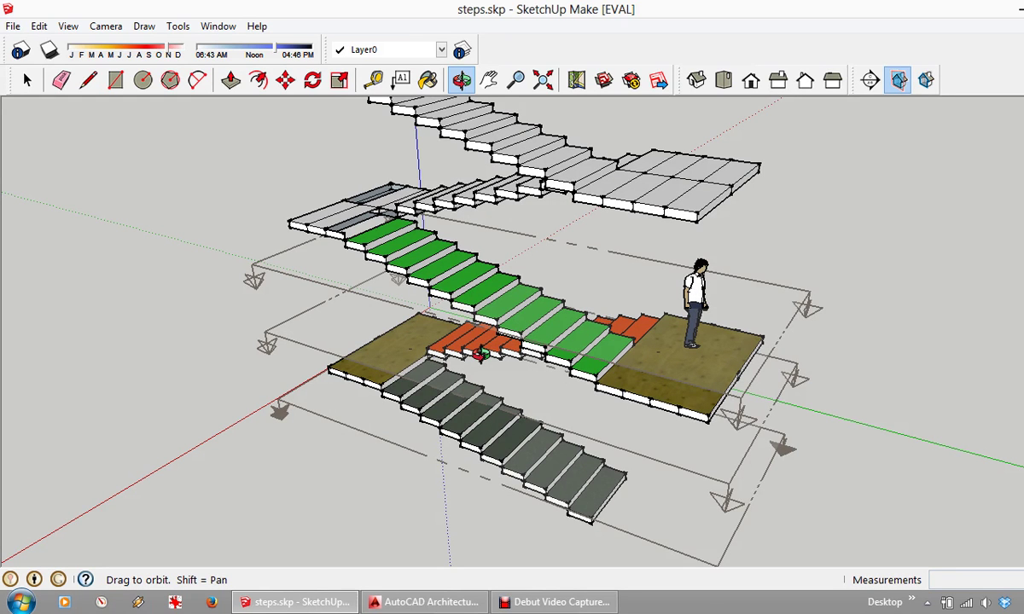
{"action": "left_click_drag", "start_coordinate": [754, 369], "coordinate": [722, 256]}
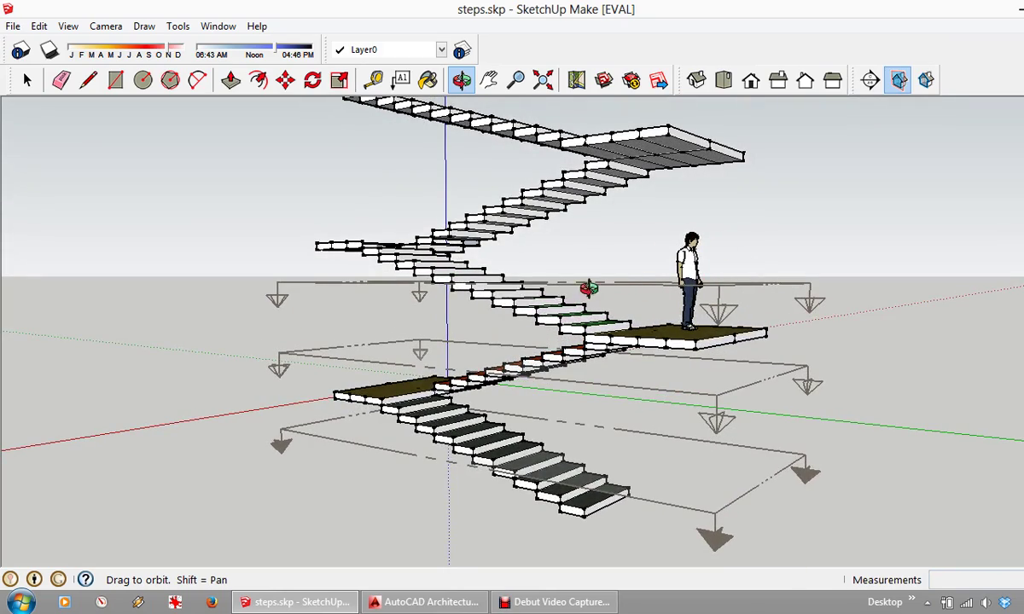
{"action": "left_click_drag", "start_coordinate": [663, 242], "coordinate": [734, 317]}
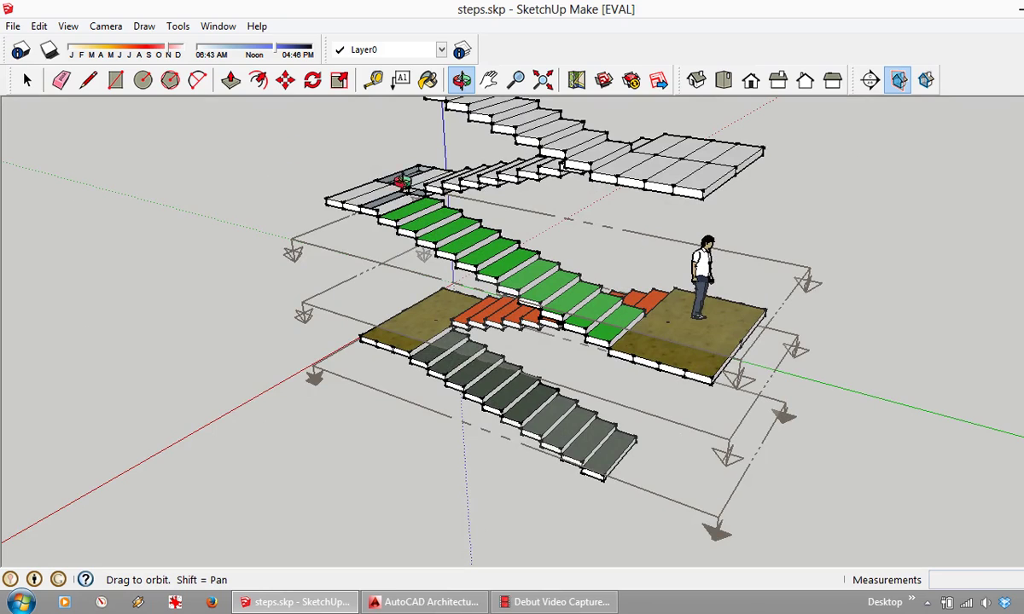
Step: Activate the highest section plane's cut through the green flight and inspect the cut stair in plan and in perspective
{"action": "left_click", "coordinate": [26, 80]}
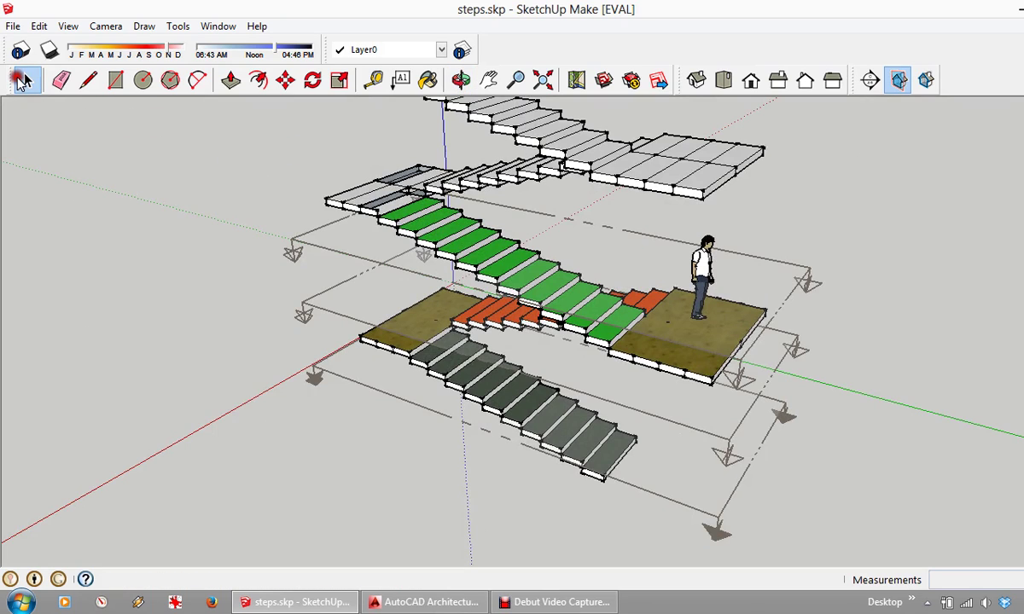
{"action": "double_click", "coordinate": [808, 277]}
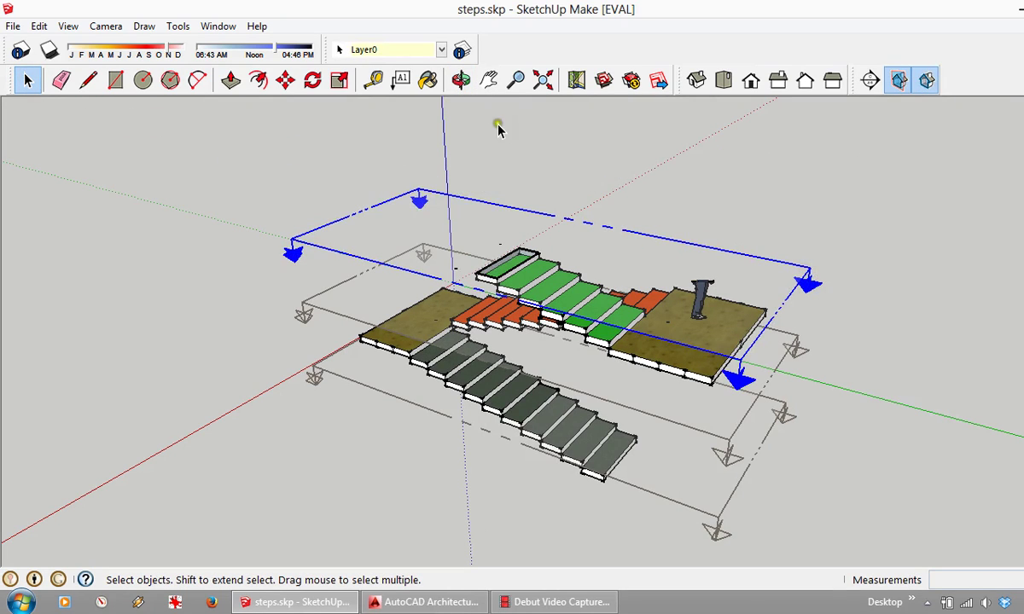
{"action": "left_click", "coordinate": [461, 80]}
{"action": "left_click_drag", "start_coordinate": [853, 358], "coordinate": [663, 495]}
{"action": "left_click_drag", "start_coordinate": [853, 223], "coordinate": [777, 423]}
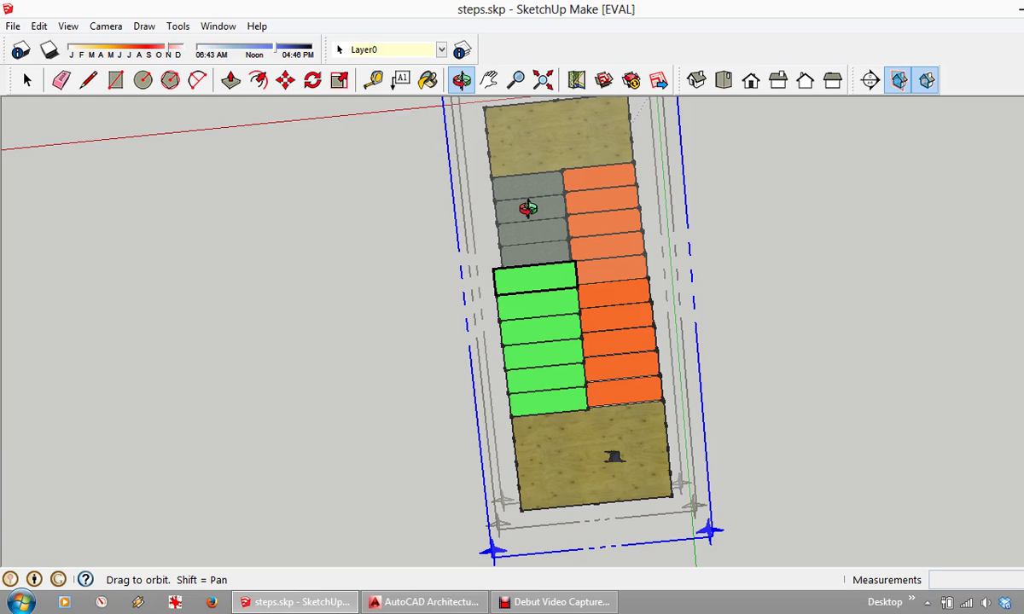
{"action": "left_click_drag", "start_coordinate": [727, 414], "coordinate": [809, 198]}
{"action": "left_click_drag", "start_coordinate": [543, 414], "coordinate": [853, 224]}
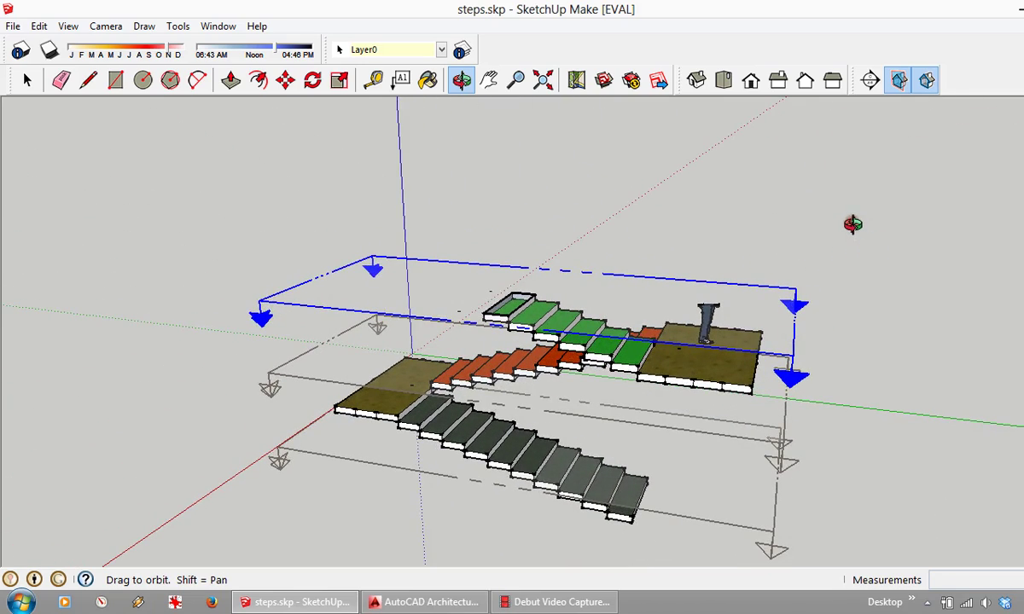
Step: Activate the middle section plane's cut through the orange flight and inspect the cut stair from above
{"action": "left_click", "coordinate": [29, 80]}
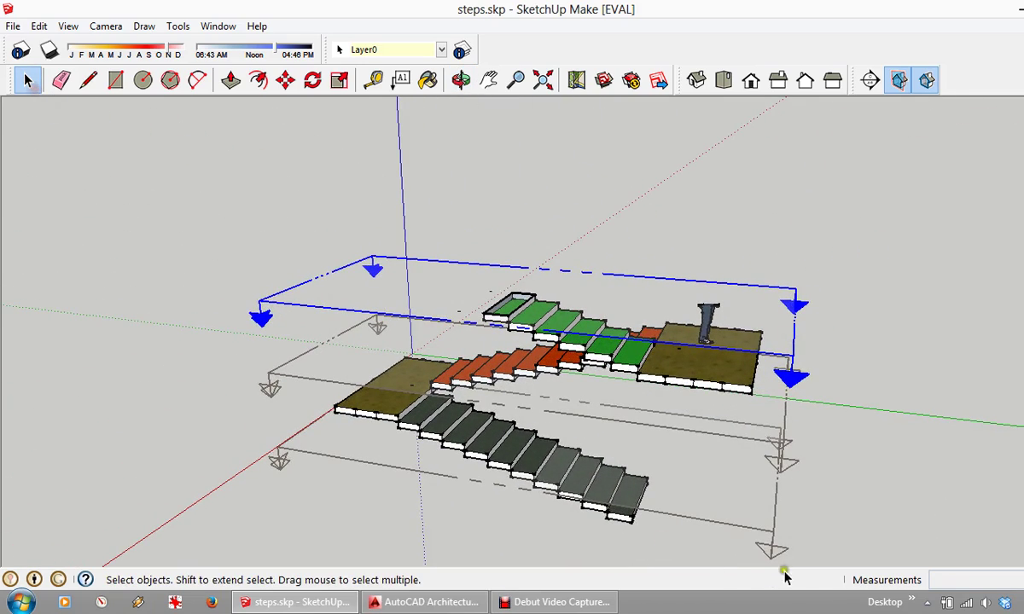
{"action": "double_click", "coordinate": [275, 379]}
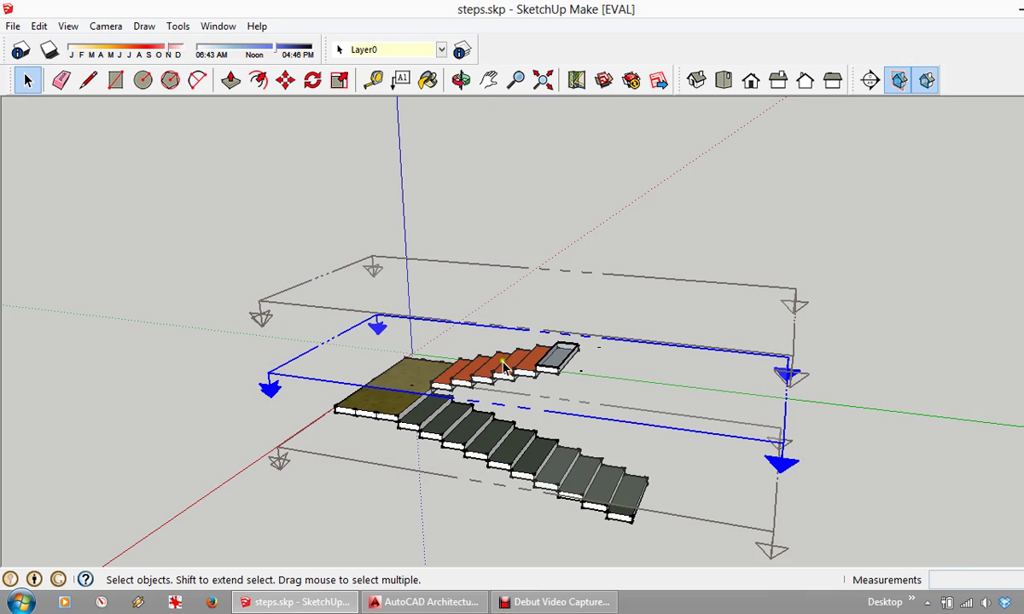
{"action": "left_click", "coordinate": [461, 80]}
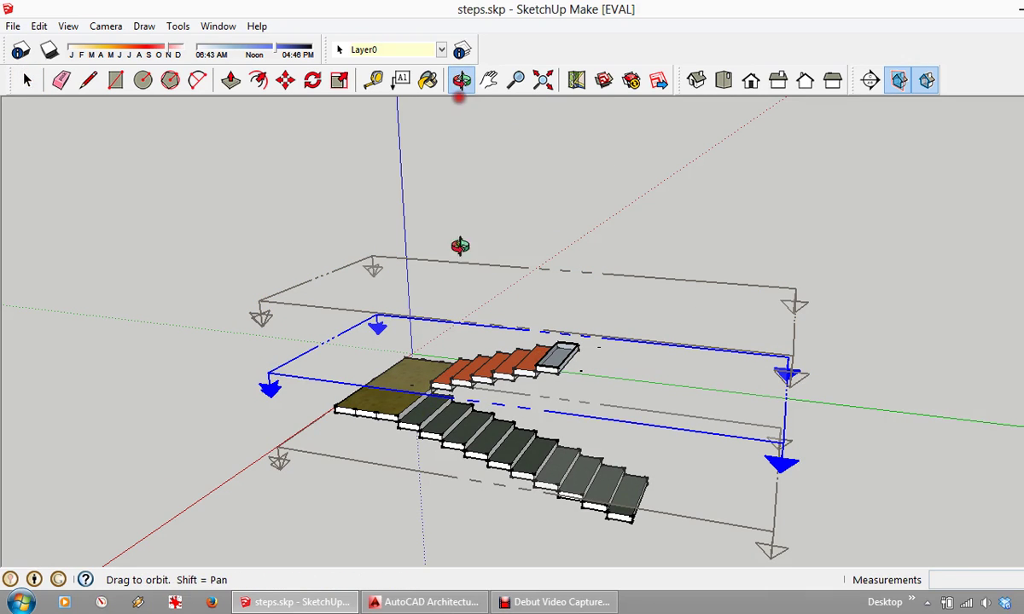
{"action": "left_click_drag", "start_coordinate": [461, 337], "coordinate": [722, 349]}
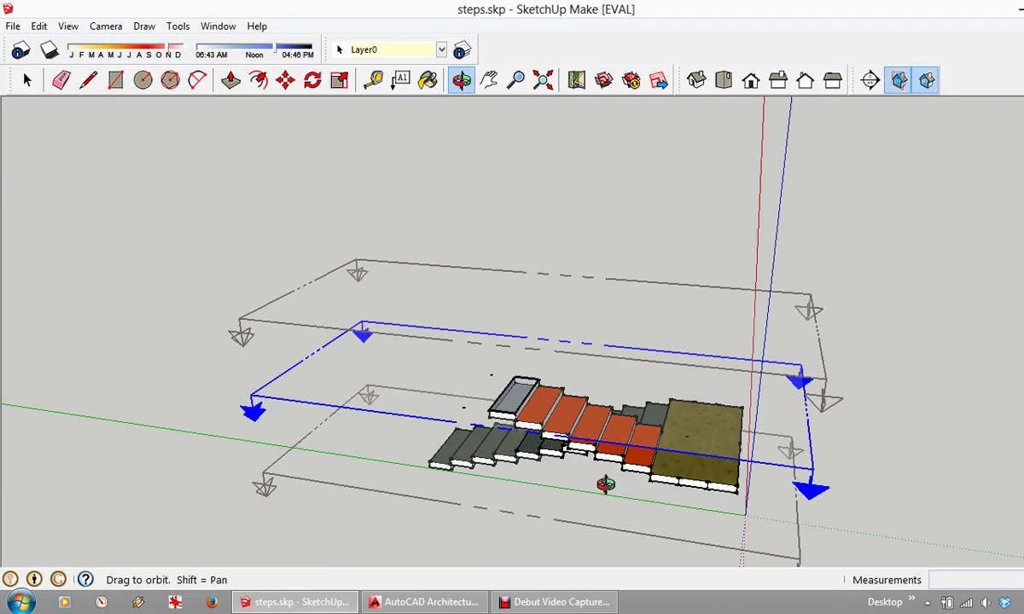
{"action": "left_click_drag", "start_coordinate": [919, 345], "coordinate": [666, 450]}
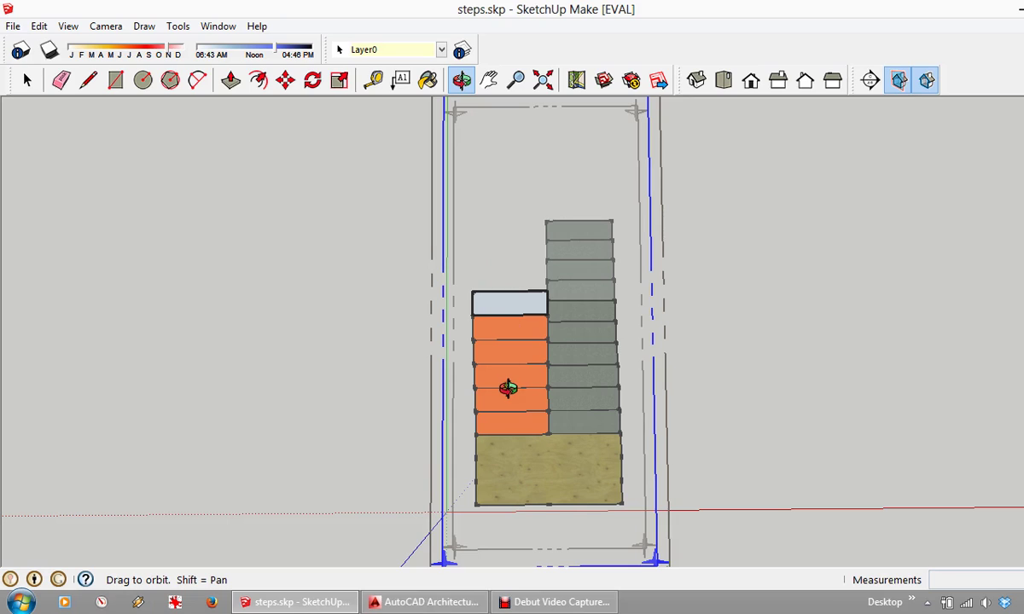
{"action": "left_click_drag", "start_coordinate": [507, 388], "coordinate": [723, 295]}
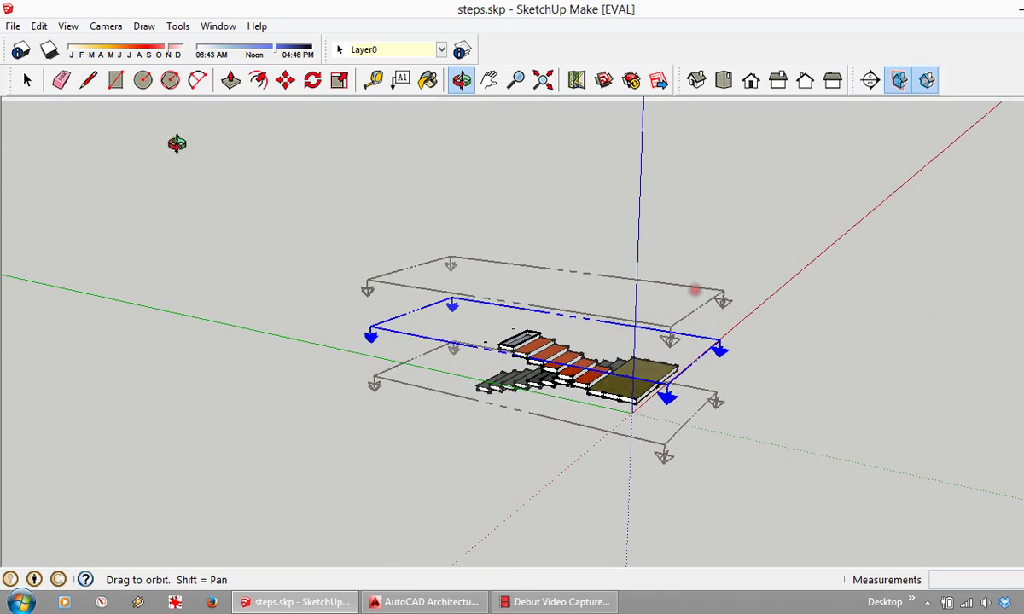
Step: Activate the lowest section plane's cut through the dark grey flight and inspect the remaining steps from above
{"action": "left_click", "coordinate": [30, 84]}
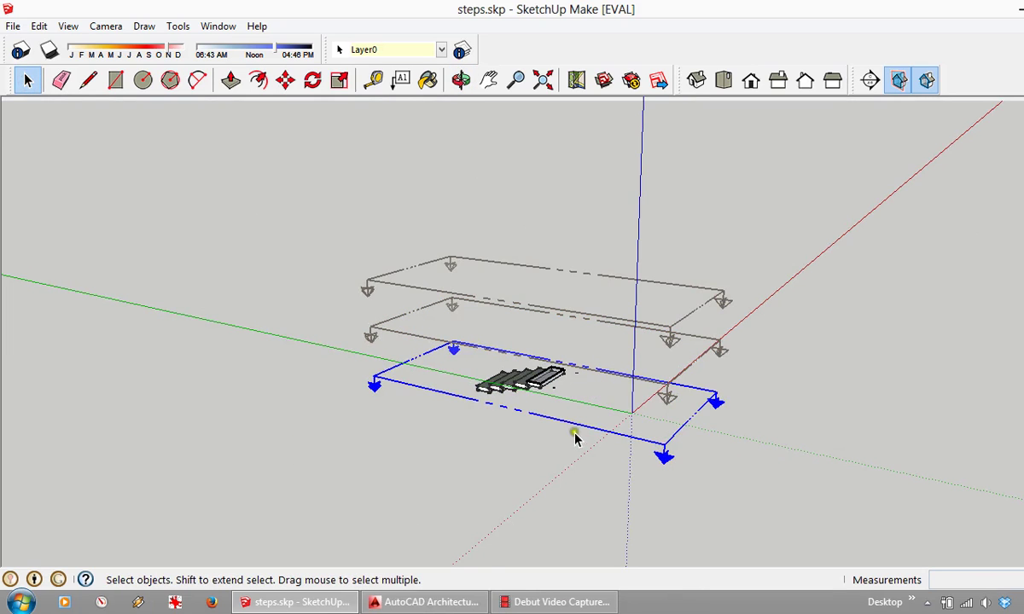
{"action": "left_click", "coordinate": [461, 80]}
{"action": "left_click_drag", "start_coordinate": [482, 461], "coordinate": [745, 404]}
{"action": "left_click_drag", "start_coordinate": [338, 394], "coordinate": [777, 446]}
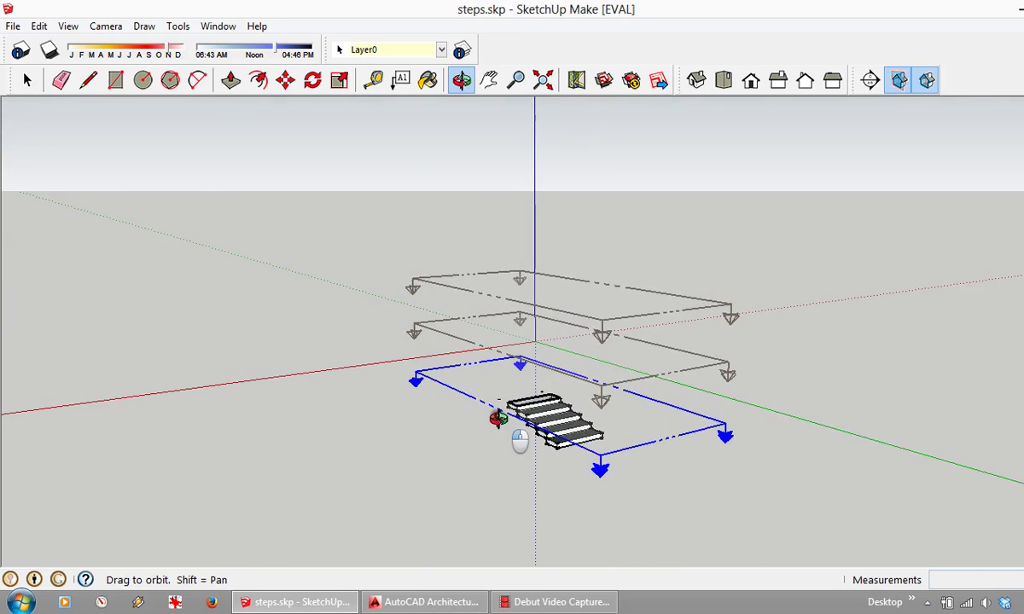
{"action": "left_click_drag", "start_coordinate": [494, 418], "coordinate": [585, 463]}
{"action": "scroll", "coordinate": [586, 461], "scroll_direction": "up", "scroll_amount": 3}
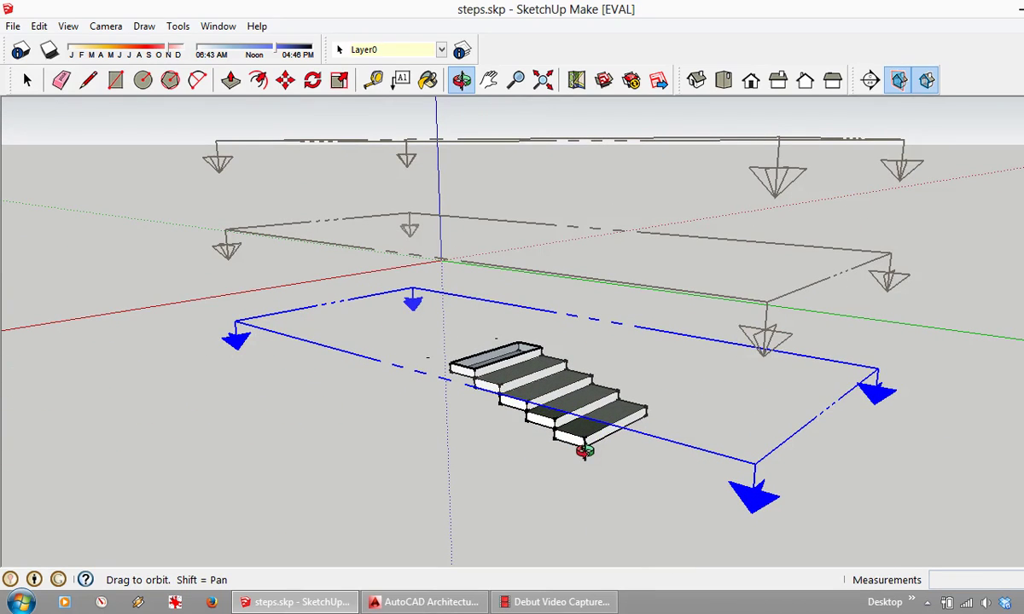
{"action": "left_click_drag", "start_coordinate": [743, 354], "coordinate": [491, 489]}
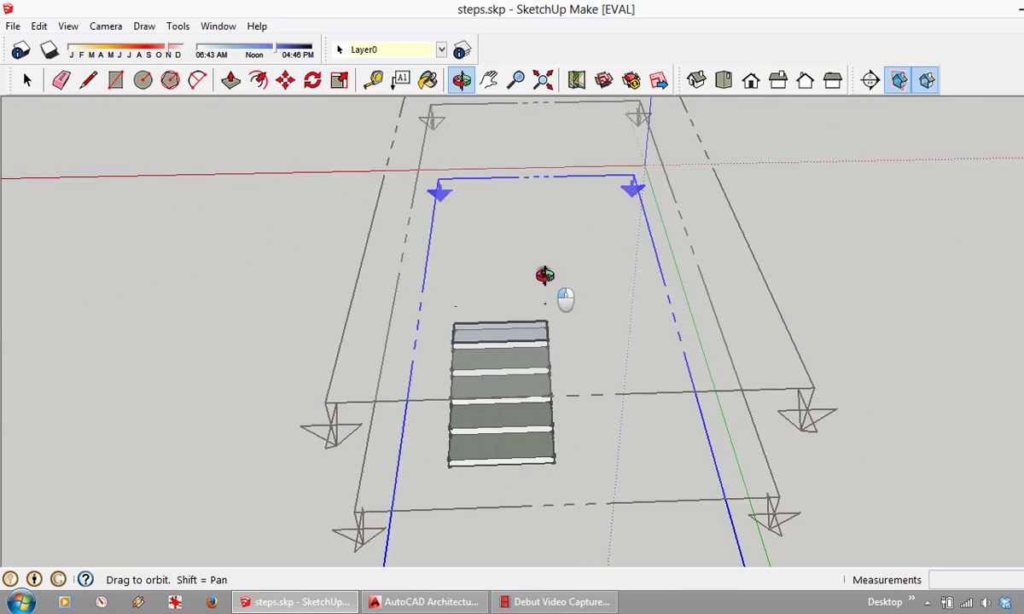
{"action": "left_click_drag", "start_coordinate": [544, 274], "coordinate": [538, 495]}
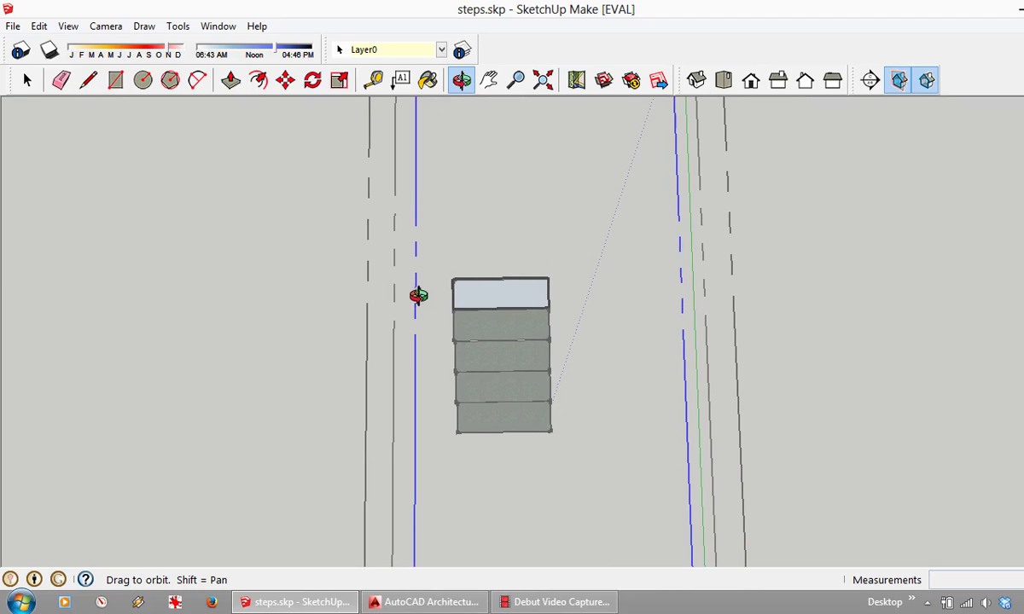
Step: Hide the section planes and turn off the section cuts, bringing the complete staircase into view from the side
{"action": "left_click", "coordinate": [900, 82]}
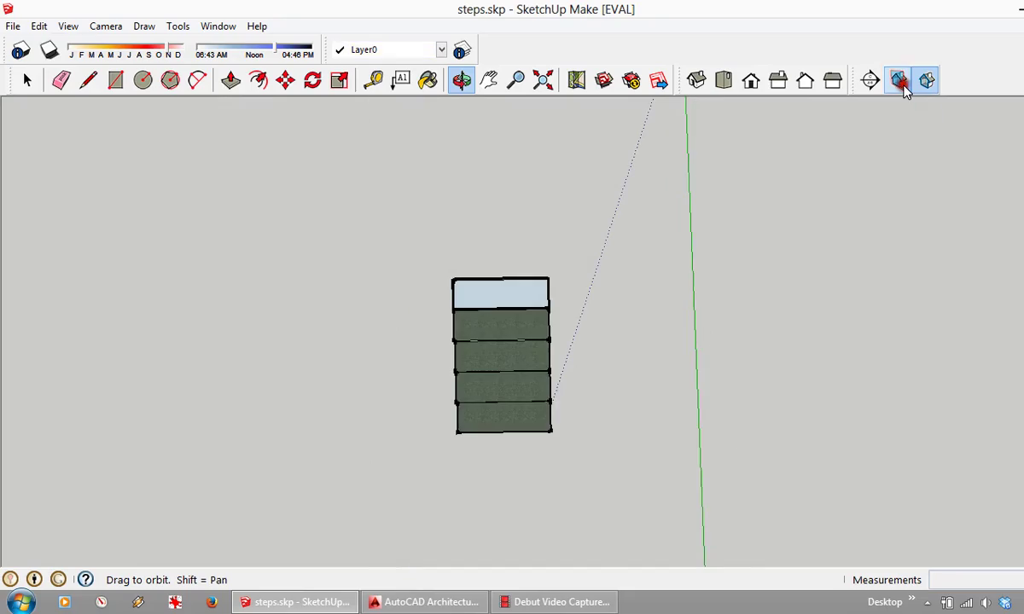
{"action": "left_click", "coordinate": [930, 83]}
{"action": "left_click_drag", "start_coordinate": [782, 402], "coordinate": [765, 321]}
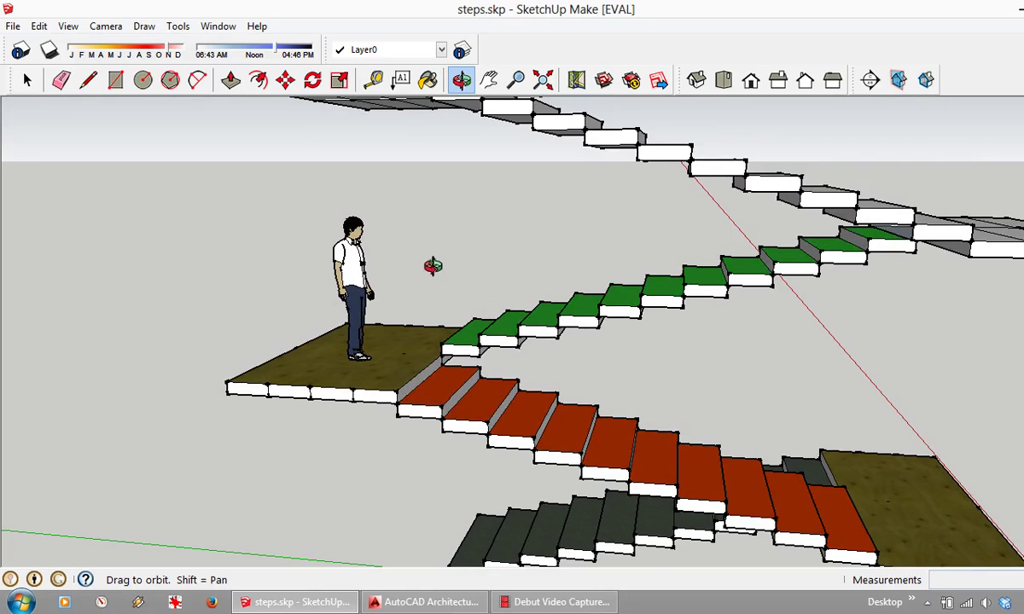
{"action": "scroll", "coordinate": [481, 293], "scroll_direction": "down", "scroll_amount": 3}
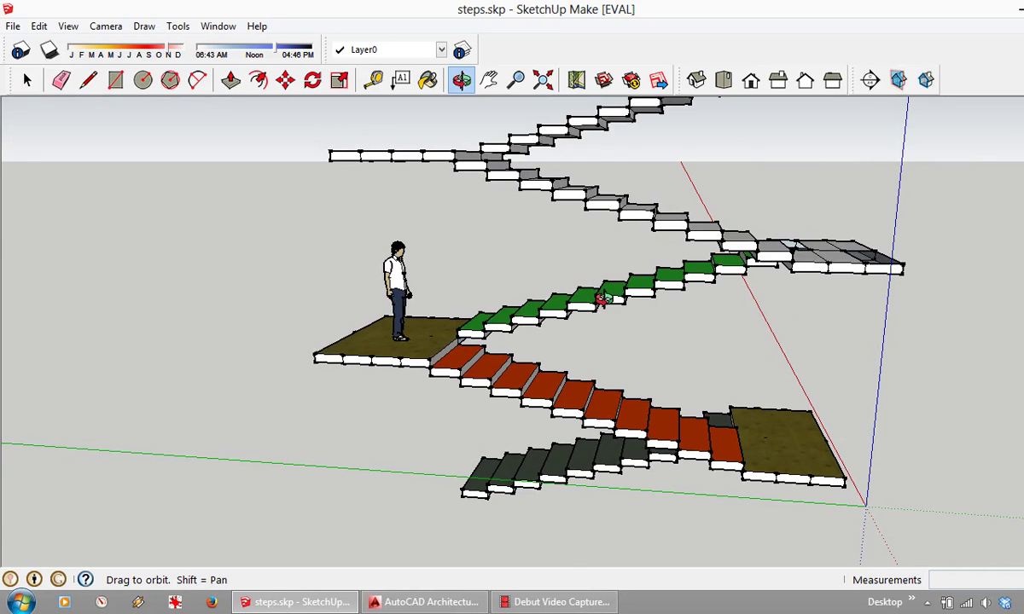
Step: Switch to the AutoCAD floor plan and examine the cut flight beside the store and the full stair around the rectangular well
{"action": "left_click", "coordinate": [425, 602]}
{"action": "scroll", "coordinate": [365, 411], "scroll_direction": "up", "scroll_amount": 5}
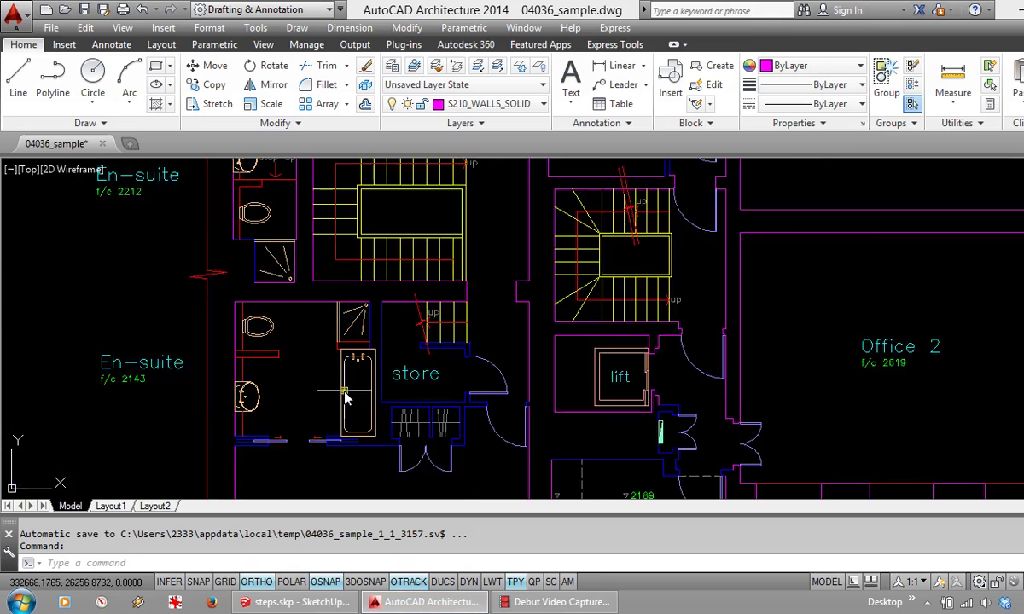
{"action": "scroll", "coordinate": [347, 393], "scroll_direction": "down", "scroll_amount": 2}
{"action": "middle_click_drag", "start_coordinate": [592, 290], "coordinate": [583, 299]}
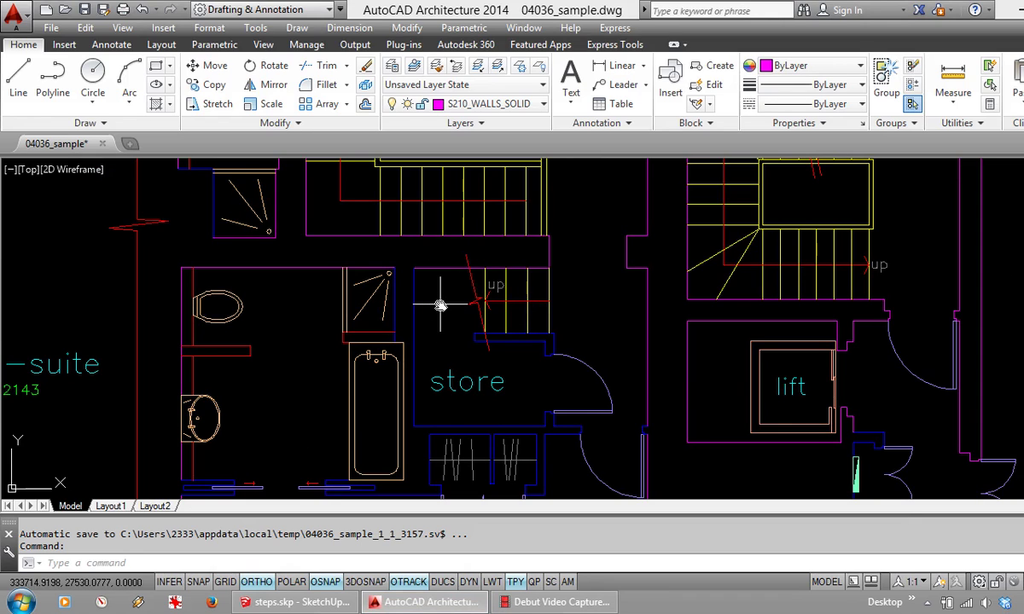
{"action": "middle_click_drag", "start_coordinate": [524, 213], "coordinate": [568, 426]}
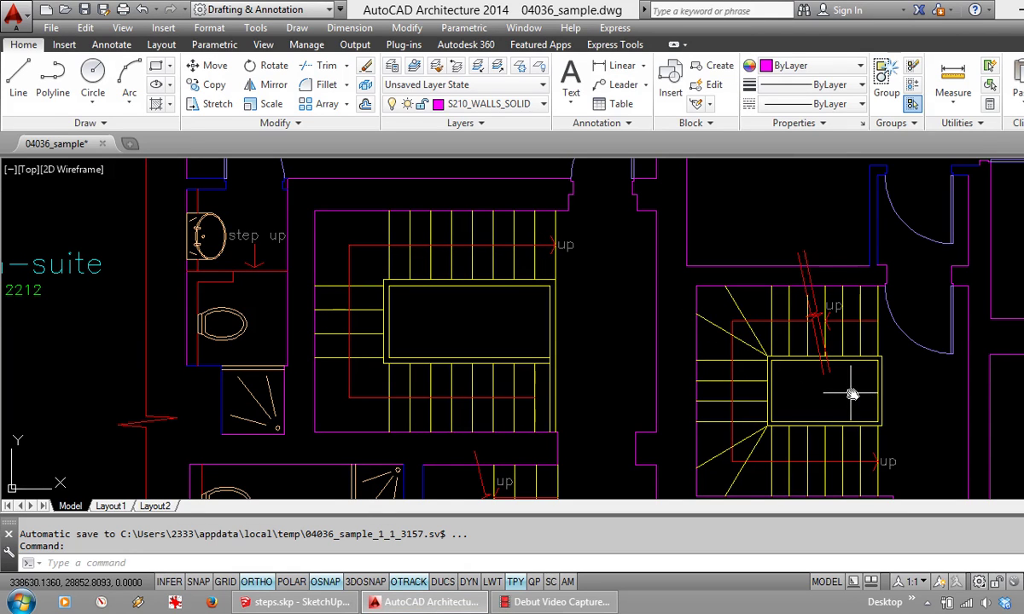
Step: Examine the break lines and up arrows of the winder stair near the lift, and compare it with the neighbouring stairs
{"action": "middle_click_drag", "start_coordinate": [851, 397], "coordinate": [566, 313]}
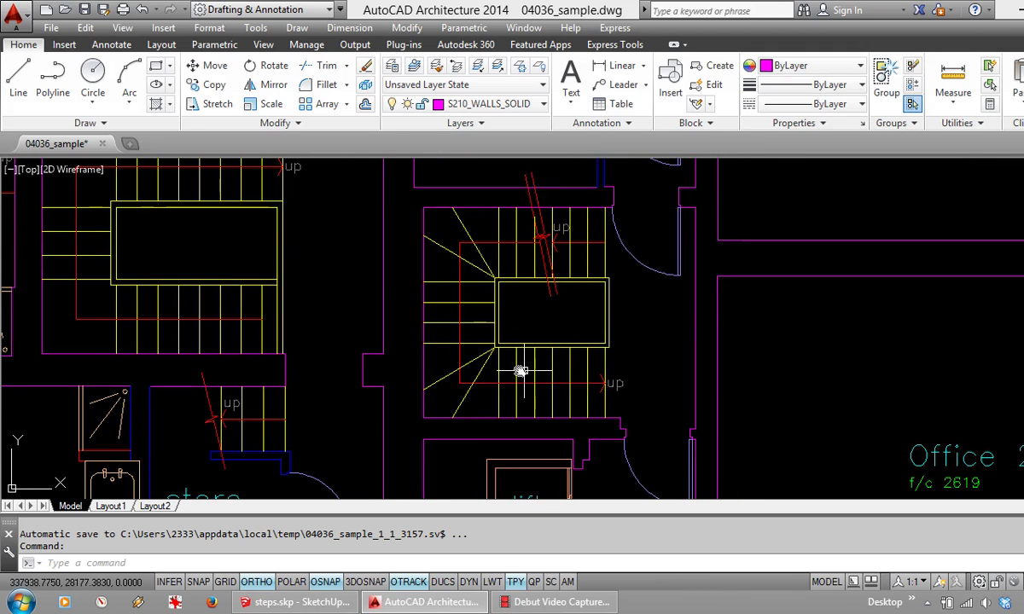
{"action": "scroll", "coordinate": [621, 226], "scroll_direction": "up", "scroll_amount": 2}
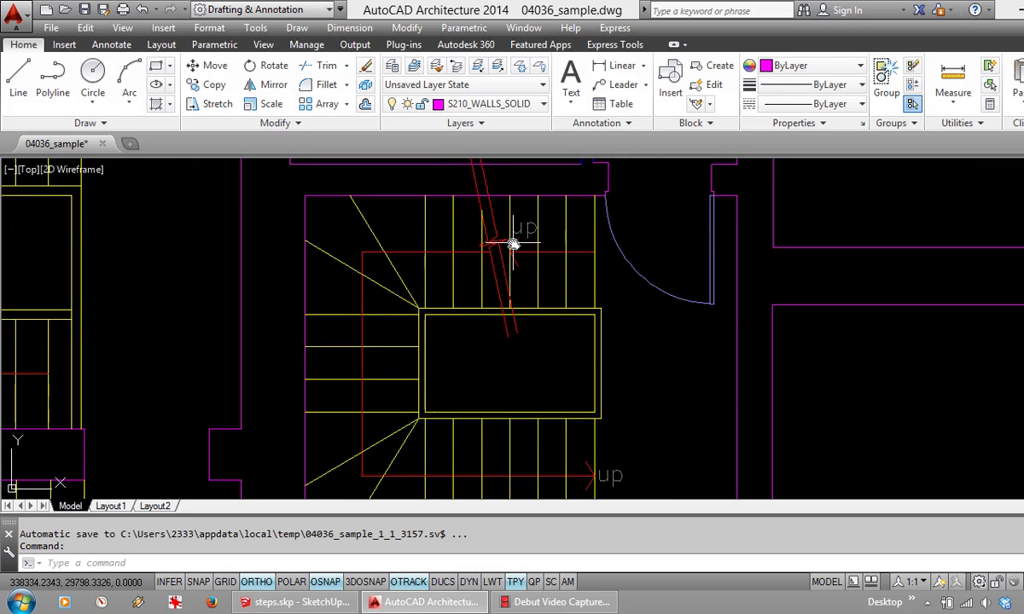
{"action": "scroll", "coordinate": [519, 222], "scroll_direction": "down", "scroll_amount": 2}
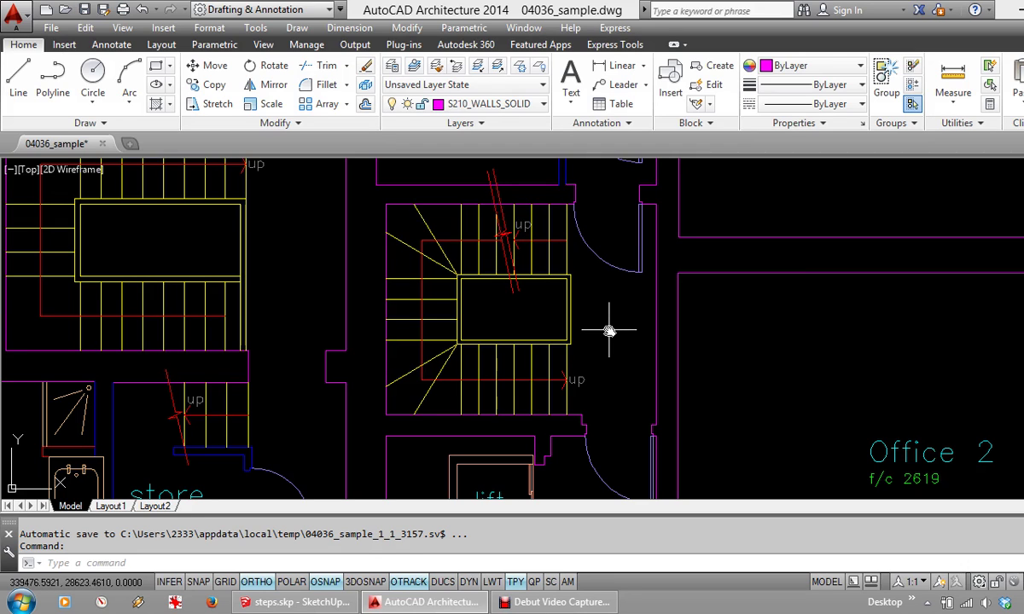
{"action": "scroll", "coordinate": [608, 330], "scroll_direction": "down", "scroll_amount": 4}
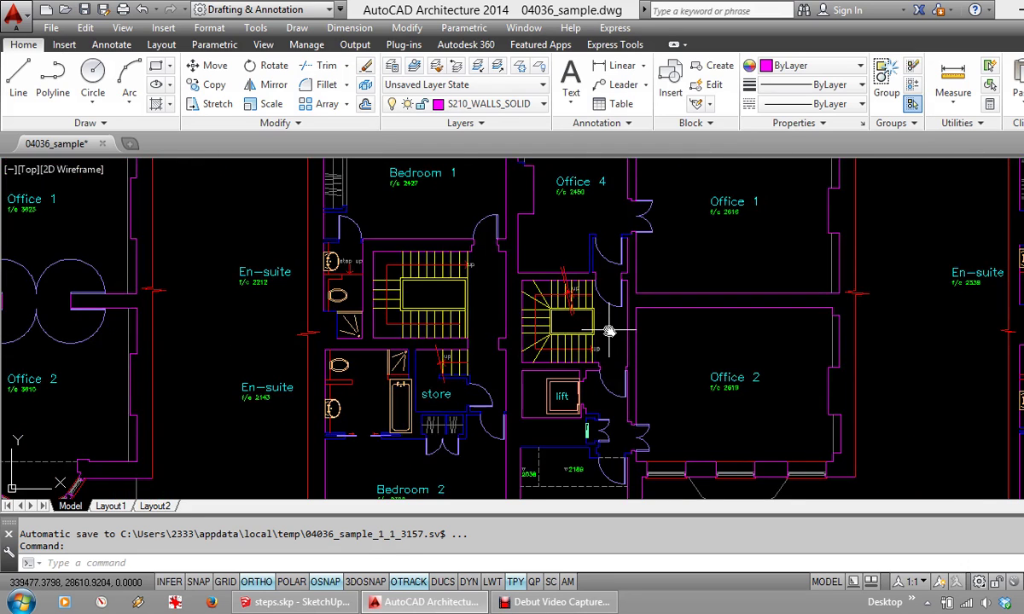
{"action": "scroll", "coordinate": [459, 311], "scroll_direction": "up", "scroll_amount": 2}
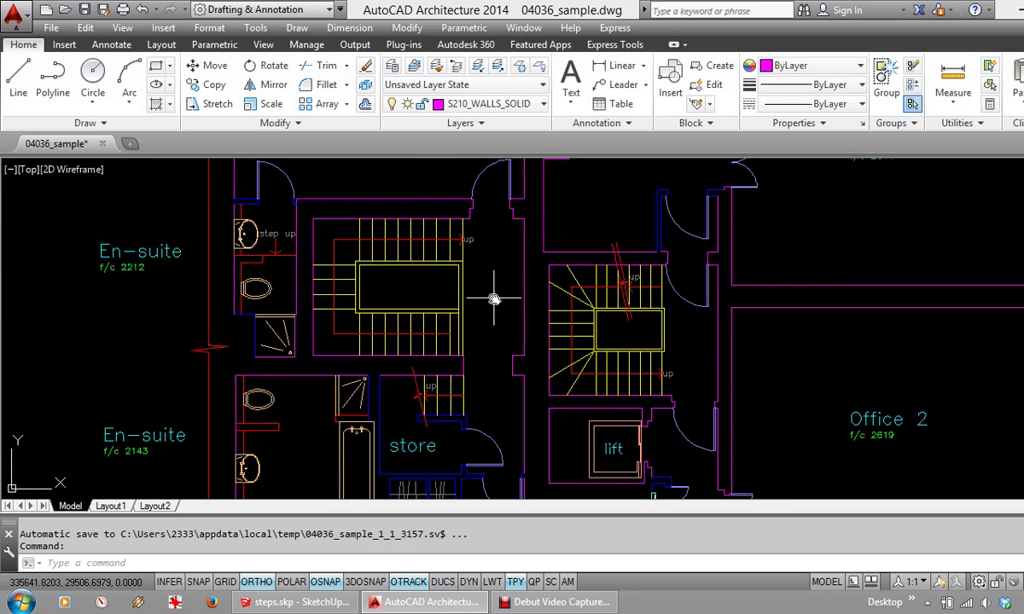